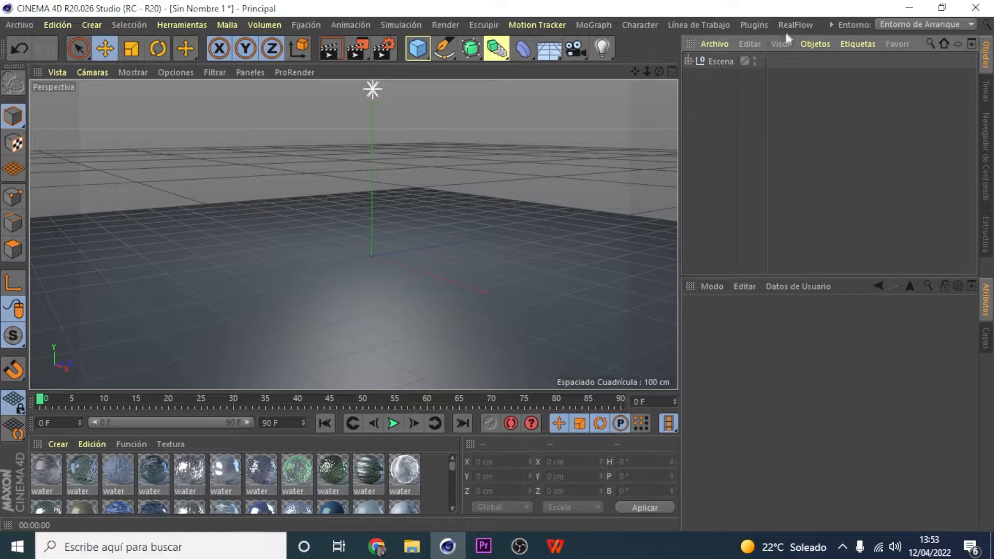
# Create a RealFlow Scene object in the project.
pyautogui.click(799, 23)
pyautogui.click(803, 41)
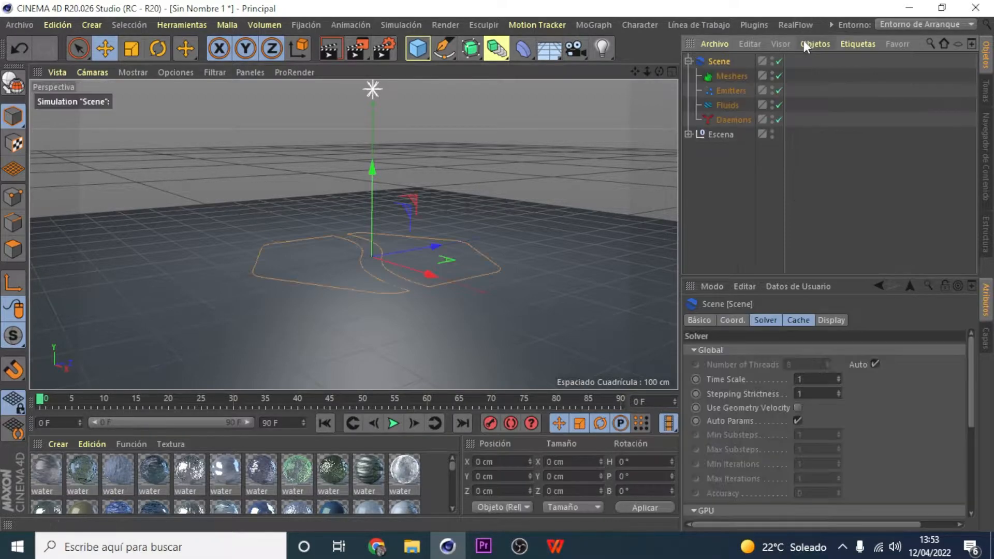
pyautogui.click(738, 175)
pyautogui.moveTo(719, 71); pyautogui.dragTo(720, 72)
pyautogui.press('Delete')
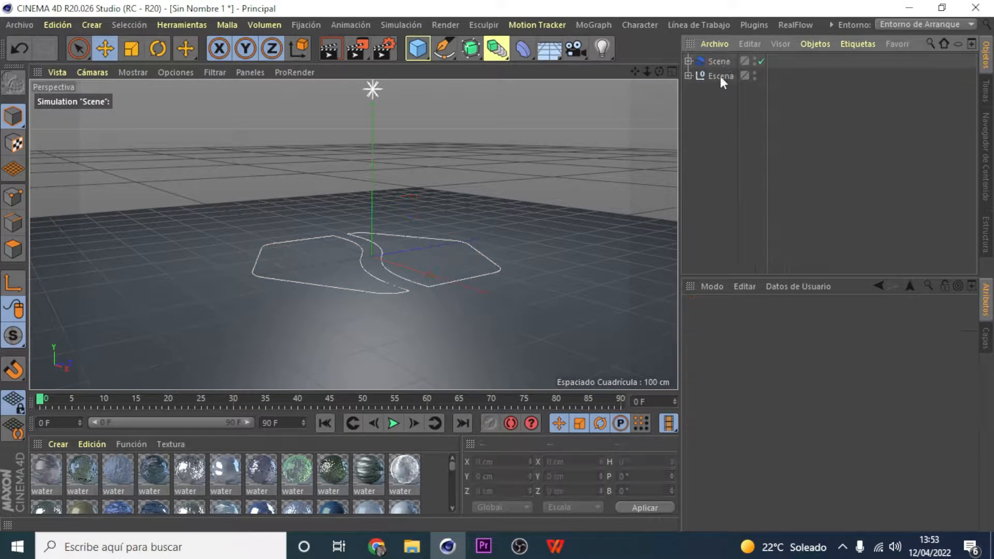
# Add a circle emitter with its fluid to the RealFlow scene.
pyautogui.click(719, 62)
pyautogui.click(329, 48)
pyautogui.click(454, 253)
pyautogui.click(715, 62)
pyautogui.click(795, 25)
pyautogui.moveTo(809, 61)
pyautogui.click(873, 66)
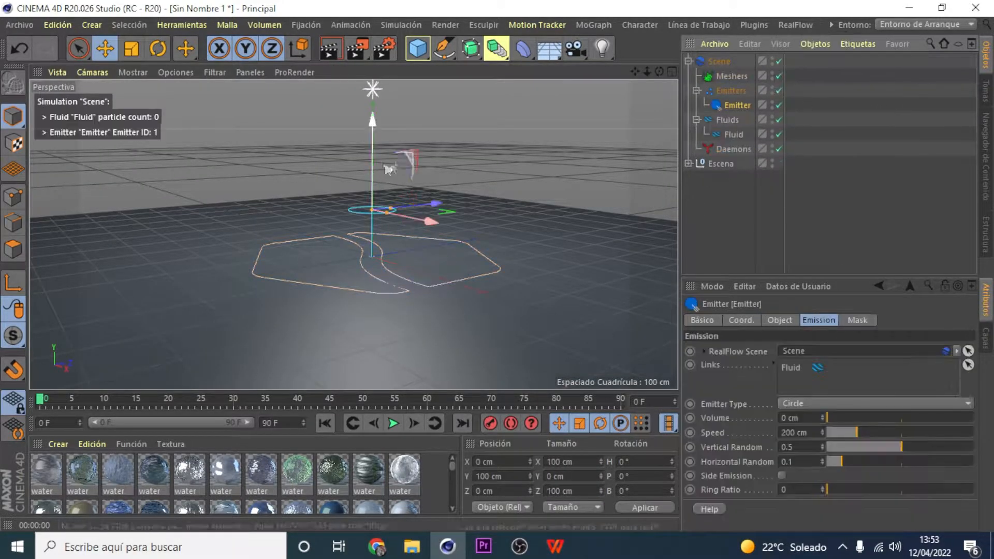
# Raise the circle emitter above the floor to a Y position of about 235 cm.
pyautogui.moveTo(657, 71); pyautogui.dragTo(457, 156)
pyautogui.hotkey('ctrl', 'z')
pyautogui.hotkey('ctrl', 'z')
pyautogui.keyDown('alt'); pyautogui.moveTo(352, 234); pyautogui.dragTo(259, 202); pyautogui.keyUp('alt')
pyautogui.moveTo(362, 117); pyautogui.dragTo(362, 97)
# Play the particle simulation for a stretch of frames and render the viewport to check the emitted fluid.
pyautogui.click(331, 48)
pyautogui.click(383, 343)
pyautogui.click(393, 423)
pyautogui.click(393, 423)
pyautogui.click(332, 47)
# Add a RealFlow Mesher to the scene to turn the fluid particles into a mesh.
pyautogui.click(722, 218)
pyautogui.click(811, 45)
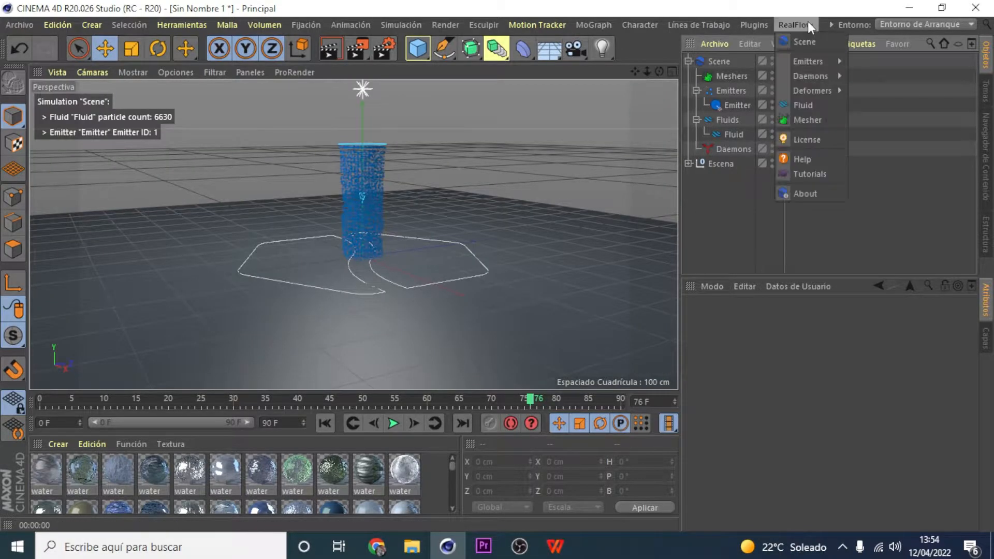
pyautogui.click(810, 119)
pyautogui.click(723, 212)
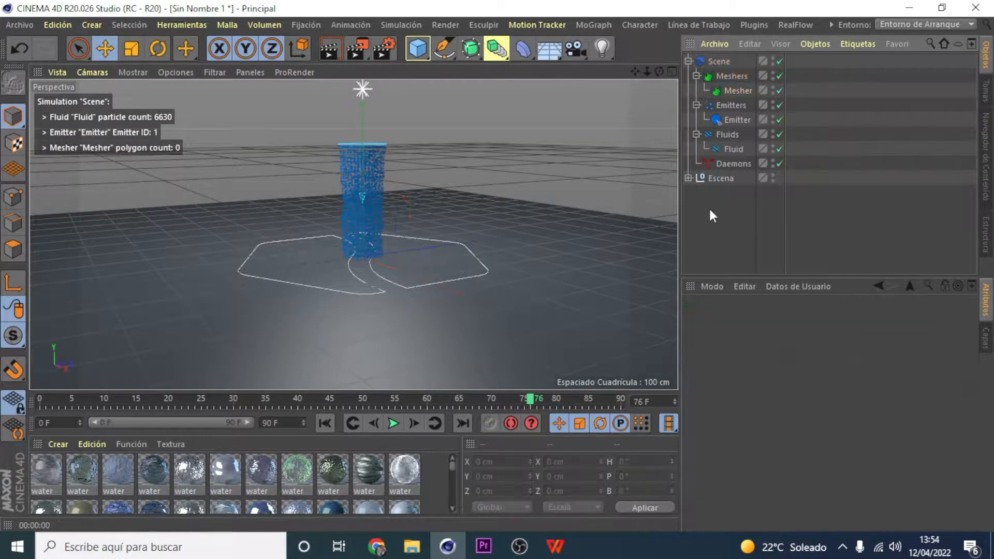
# Replay the simulation from the first frame and render the meshed fluid from a changed viewing angle.
pyautogui.click(325, 423)
pyautogui.click(394, 423)
pyautogui.click(394, 423)
pyautogui.click(331, 49)
pyautogui.keyDown('alt'); pyautogui.moveTo(350, 191); pyautogui.dragTo(388, 223); pyautogui.keyUp('alt')
pyautogui.click(332, 50)
# Create a cube under the fluid stream, sized about 88 × 101 × 137 cm, at a Y position of about 38 cm.
pyautogui.moveTo(417, 48); pyautogui.dragTo(591, 66)
pyautogui.moveTo(333, 196); pyautogui.dragTo(333, 167)
pyautogui.moveTo(370, 243)
pyautogui.mouseDown()
pyautogui.moveTo(353, 238)
pyautogui.moveTo(364, 230)
pyautogui.mouseUp()
pyautogui.moveTo(339, 185); pyautogui.dragTo(338, 211)
pyautogui.moveTo(338, 193); pyautogui.dragTo(337, 204)
# Add a RealFlow Collider tag to the cube.
pyautogui.click(712, 81)
pyautogui.rightClick(723, 61)
pyautogui.moveTo(752, 110)
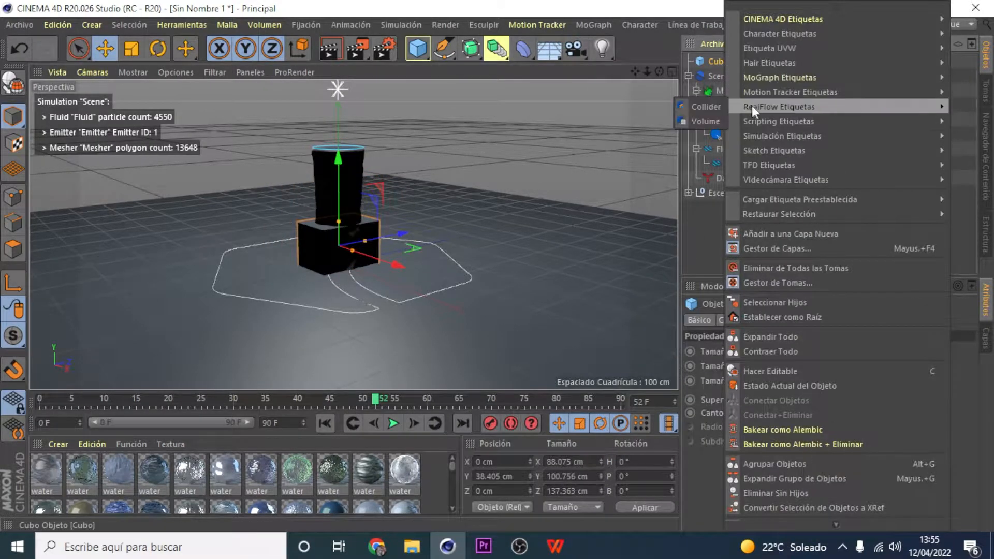
pyautogui.click(716, 107)
pyautogui.click(443, 324)
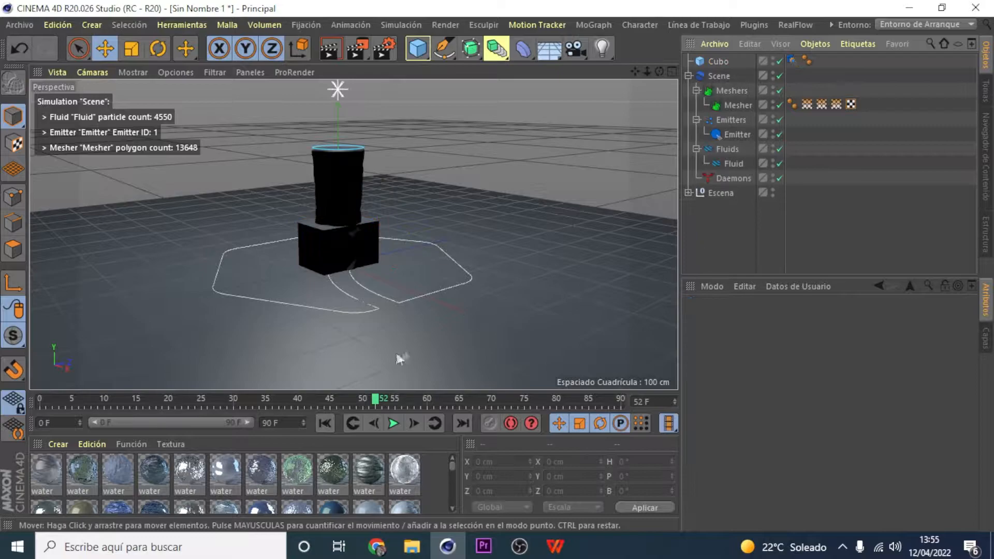
# Replay the simulation from the start and render the fluid colliding with the cube at two different frames.
pyautogui.click(324, 423)
pyautogui.click(392, 424)
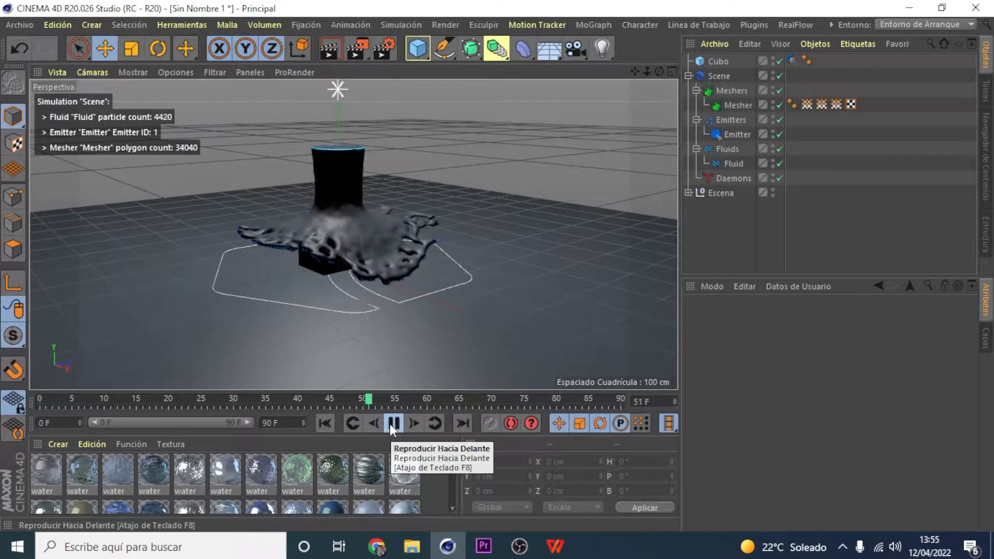
pyautogui.click(392, 424)
pyautogui.click(326, 51)
pyautogui.click(393, 422)
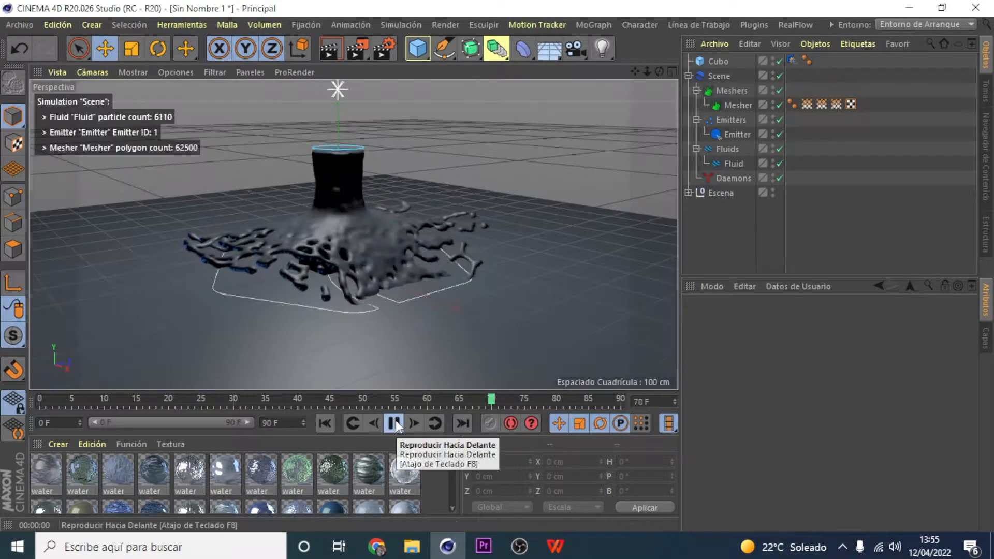
pyautogui.click(393, 423)
pyautogui.click(328, 50)
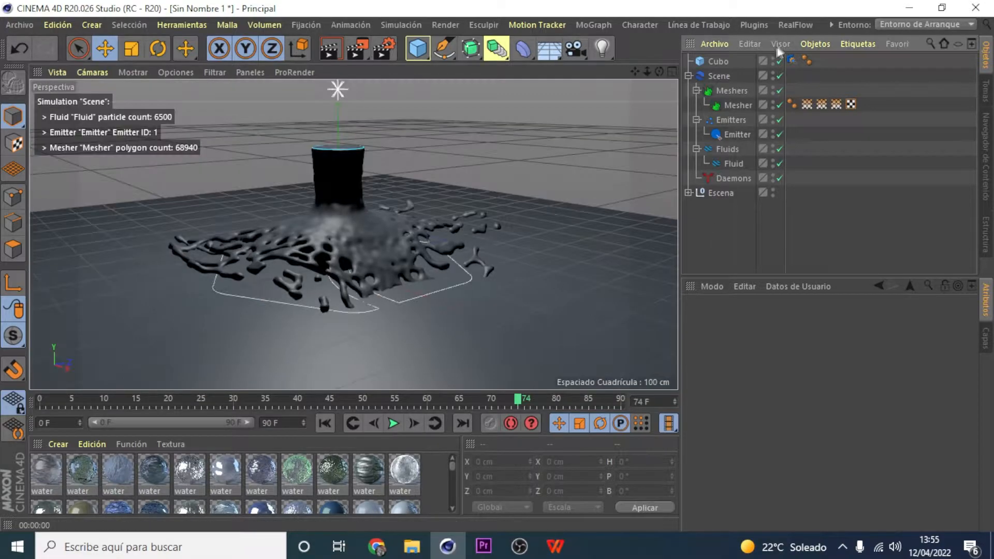
# Add a RealFlow Gravity daemon to the scene.
pyautogui.click(794, 25)
pyautogui.moveTo(843, 76)
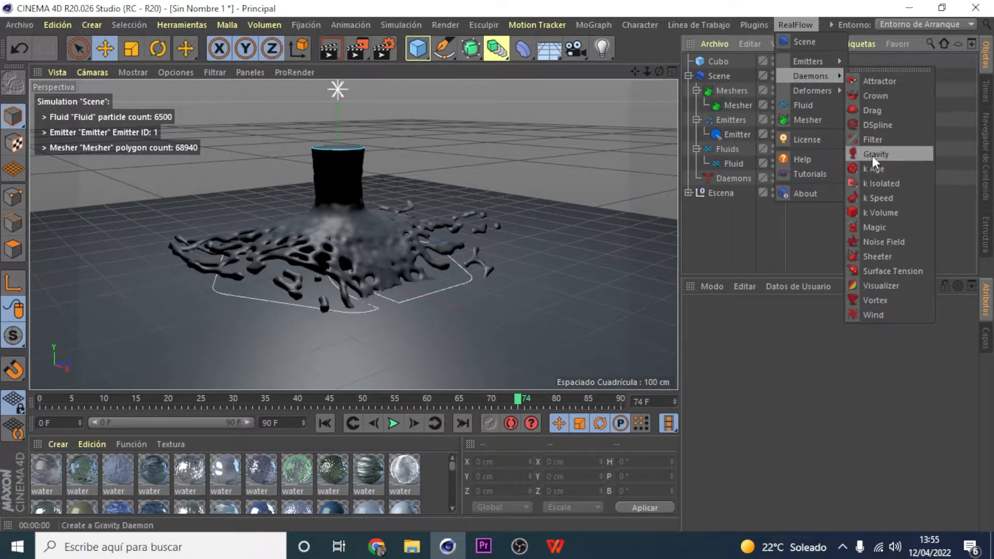
pyautogui.click(892, 154)
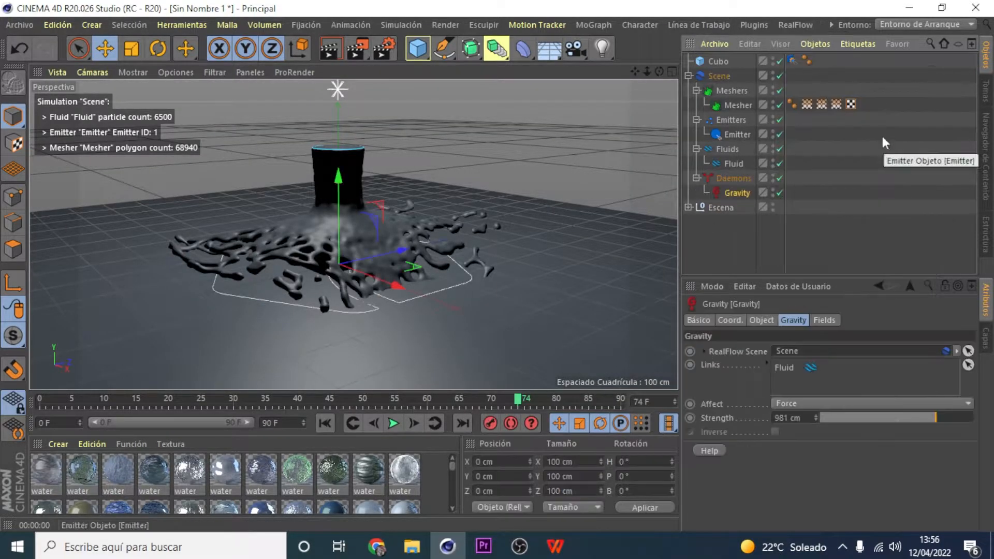
# Play the simulation with gravity, render a preview of the splash and return to frame 0.
pyautogui.click(394, 423)
pyautogui.click(325, 49)
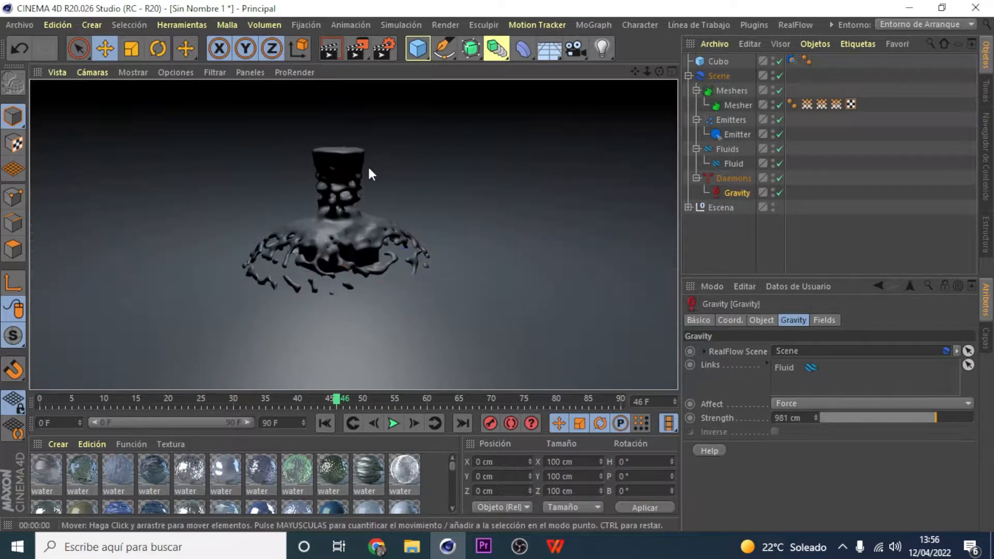
pyautogui.click(719, 244)
pyautogui.click(40, 401)
# Raise the emitter to a Y position of about 355 cm, test the fall with a preview render and return to frame 0.
pyautogui.click(737, 134)
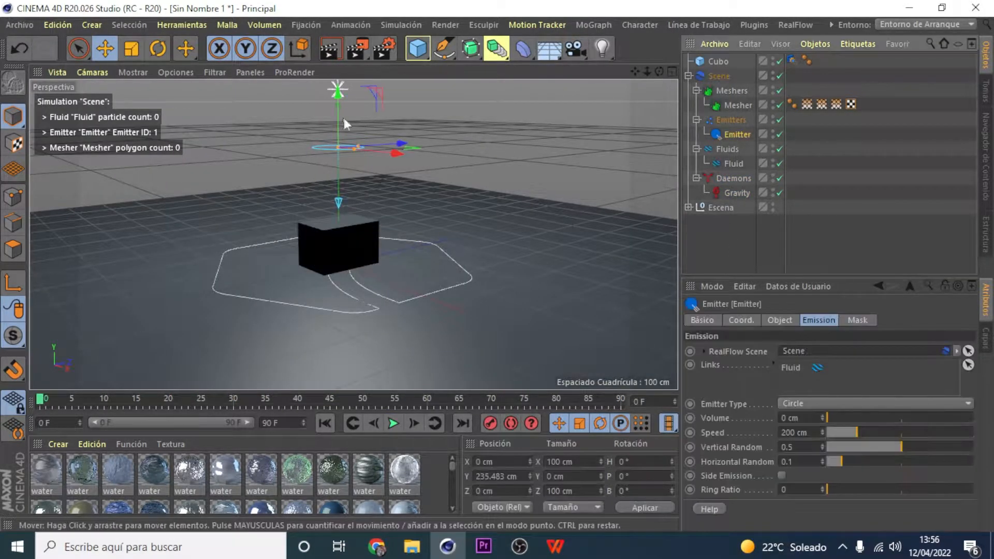
pyautogui.moveTo(338, 117); pyautogui.dragTo(338, 52)
pyautogui.click(392, 423)
pyautogui.click(331, 47)
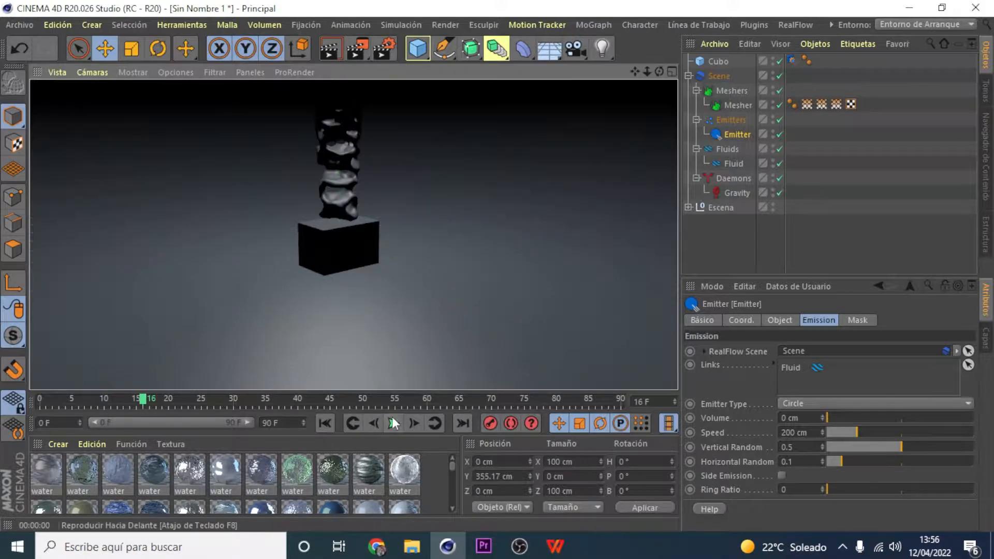
pyautogui.click(719, 237)
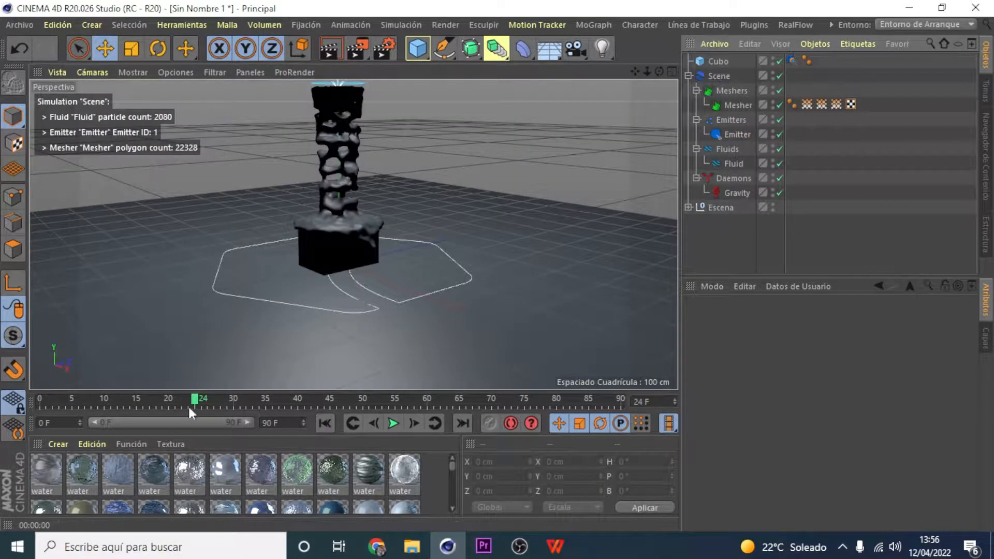
pyautogui.moveTo(192, 401); pyautogui.dragTo(38, 401)
# Try a Mesher radius of 3.06 cm, playing the simulation and rendering a preview.
pyautogui.click(737, 105)
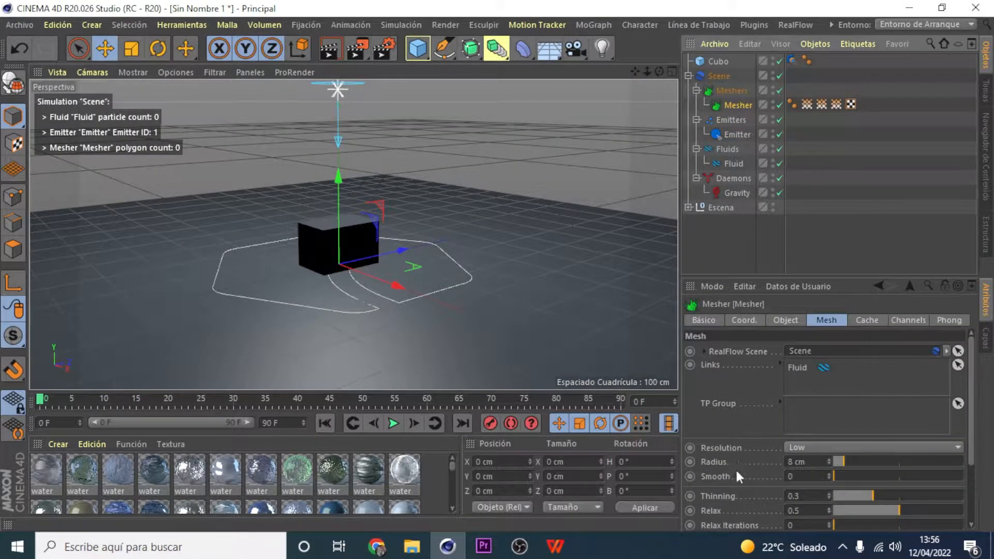
pyautogui.click(841, 462)
pyautogui.moveTo(840, 460); pyautogui.dragTo(836, 459)
pyautogui.click(392, 423)
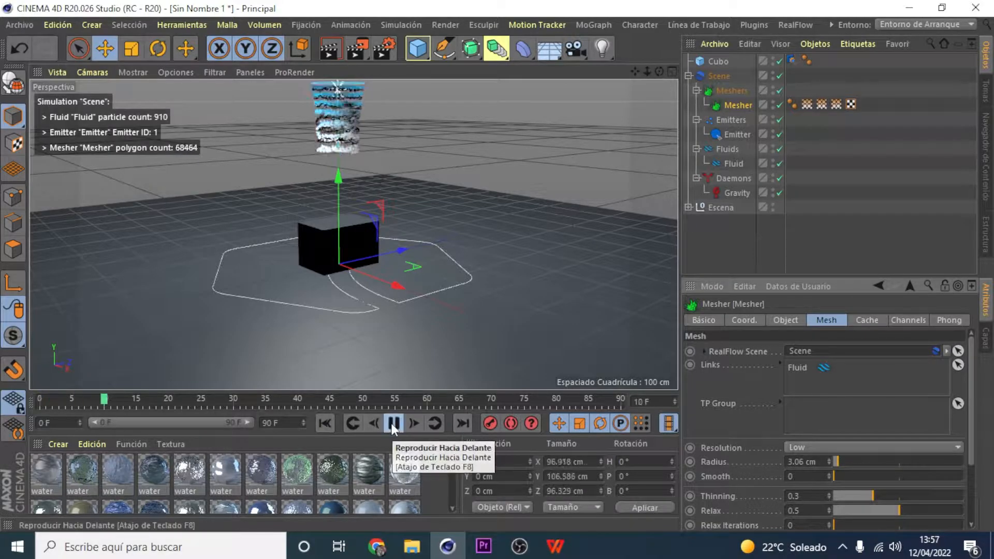
pyautogui.click(326, 48)
# Test a Mesher radius of 5.28 cm with a preview render, reduce it to 5 cm and play the simulation again.
pyautogui.click(840, 461)
pyautogui.click(393, 423)
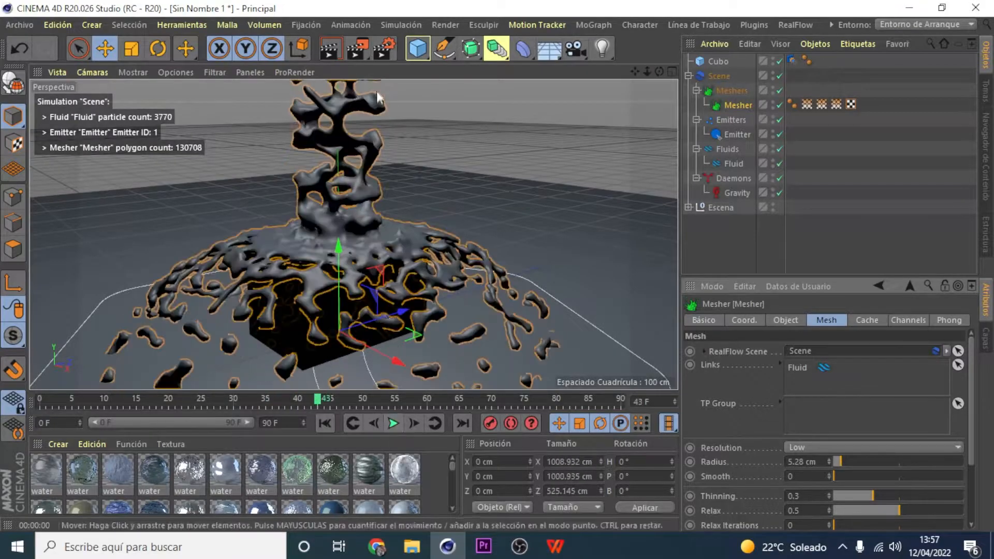
pyautogui.click(330, 48)
pyautogui.click(829, 462)
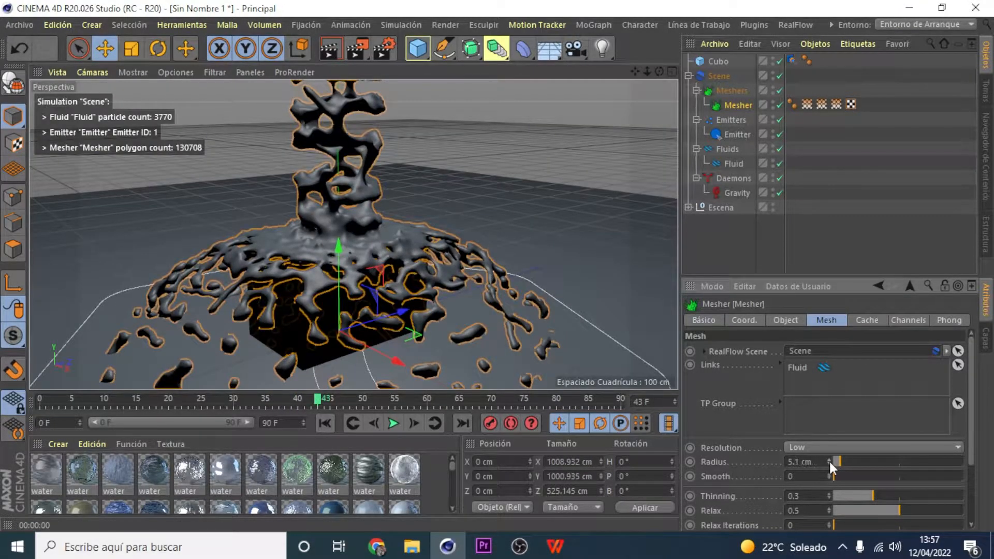
pyautogui.click(830, 463)
pyautogui.click(392, 422)
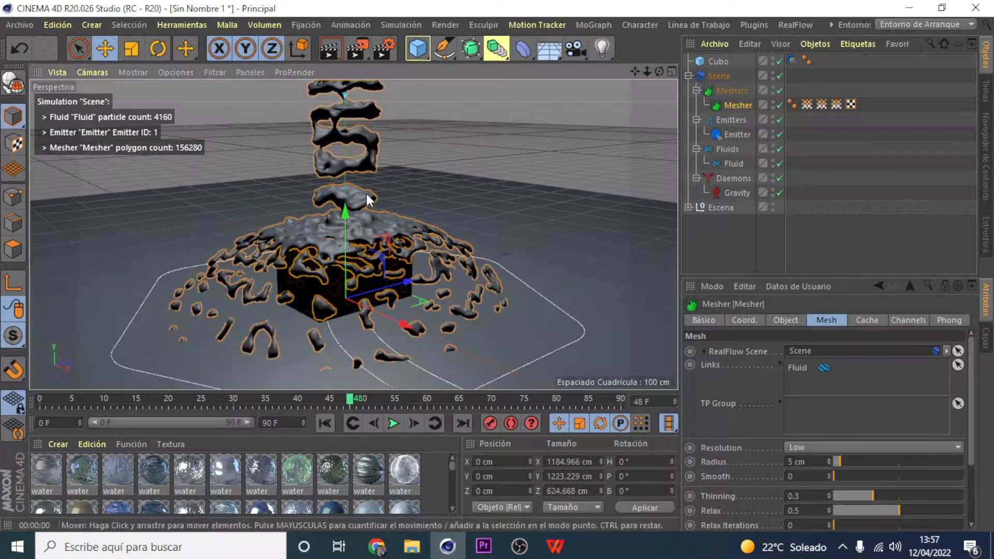
# Lower the Mesher radius further, replay and render the simulation, and return to frame 0.
pyautogui.click(829, 463)
pyautogui.click(394, 424)
pyautogui.click(394, 423)
pyautogui.hotkey('ctrl', 'r')
pyautogui.keyDown('alt'); pyautogui.moveTo(358, 315); pyautogui.dragTo(480, 285); pyautogui.keyUp('alt')
pyautogui.moveTo(265, 399); pyautogui.dragTo(39, 400)
# Duplicate the cube and enlarge the copy to about 1025 cm in X and 1290 cm in Z.
pyautogui.click(386, 220)
pyautogui.moveTo(658, 72); pyautogui.dragTo(589, 101)
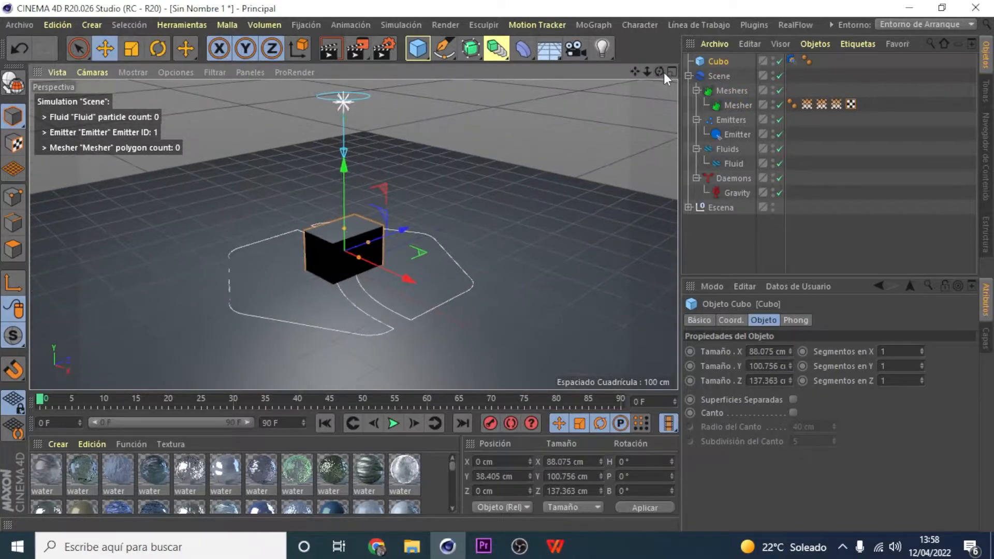
pyautogui.hotkey('ctrl', 'c')
pyautogui.hotkey('ctrl', 'v')
pyautogui.moveTo(359, 257); pyautogui.dragTo(516, 192)
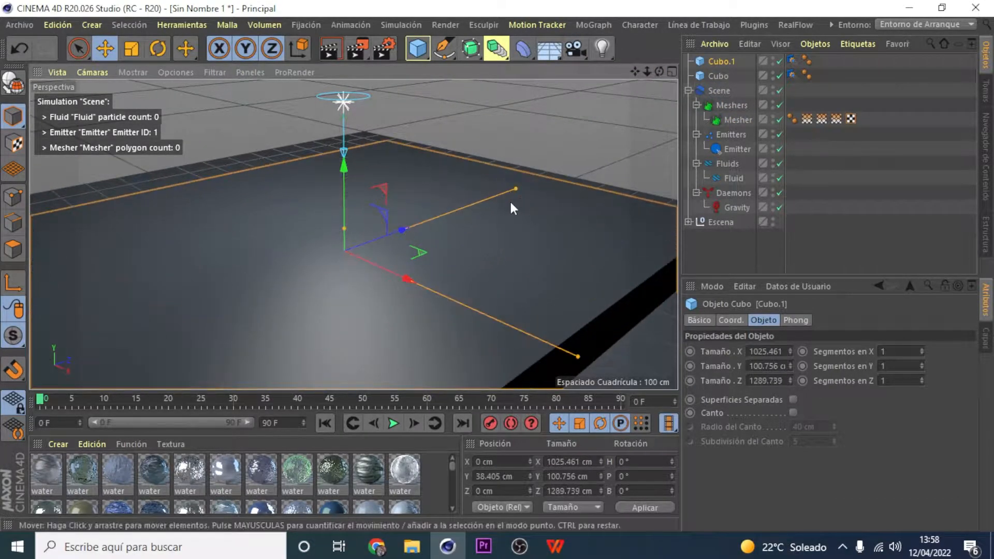
# Duplicate the enlarged slab, shrink the copy to about 803 × 1152 cm and raise it to a Y position of about 70 cm.
pyautogui.scroll(-5, 512, 200)
pyautogui.hotkey('ctrl', 'c')
pyautogui.hotkey('ctrl', 'v')
pyautogui.moveTo(541, 277); pyautogui.dragTo(513, 272)
pyautogui.moveTo(404, 191); pyautogui.dragTo(404, 183)
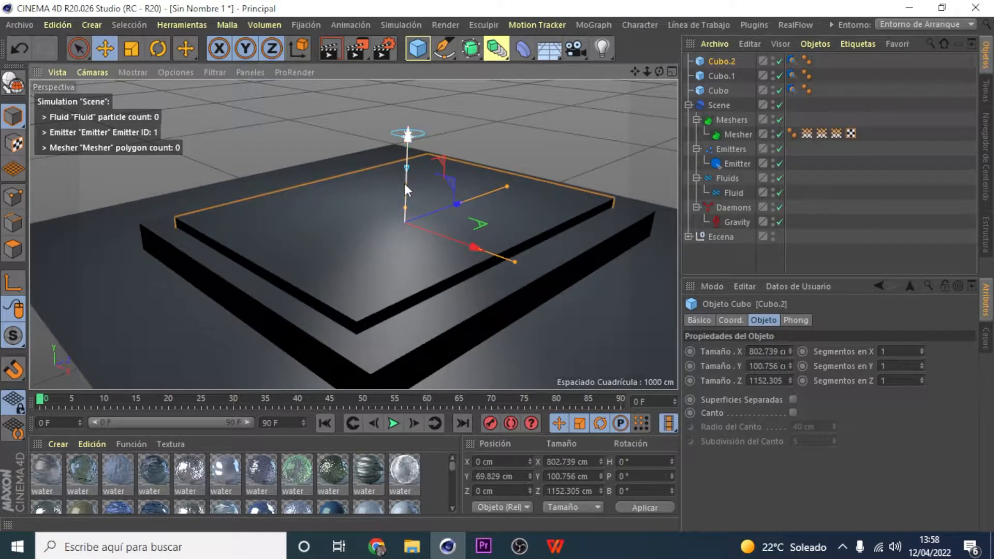
# Subtract the smaller slab from the larger one with a Boolean to form a basin, and raise the small central cube slightly.
pyautogui.click(498, 49)
pyautogui.moveTo(722, 75); pyautogui.dragTo(728, 61)
pyautogui.click(854, 263)
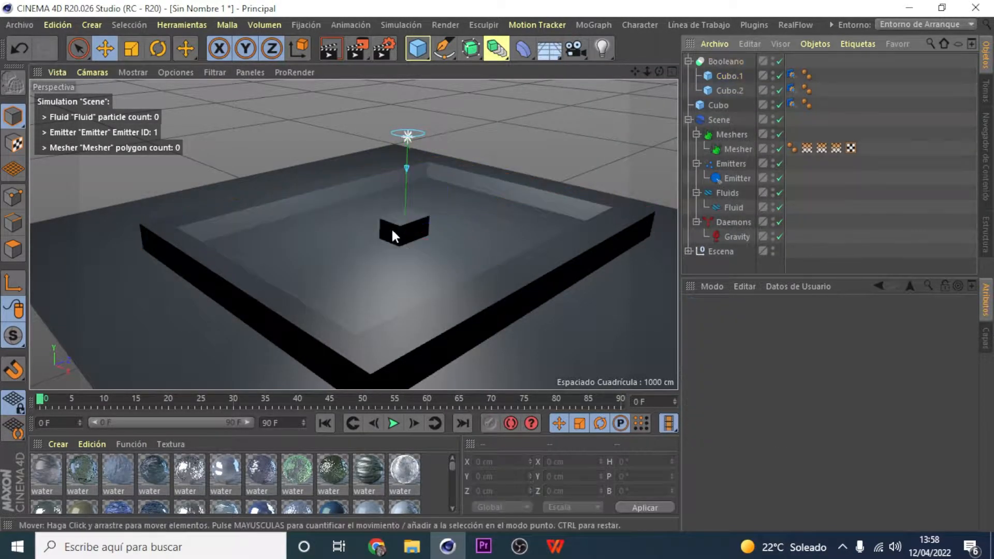
pyautogui.click(393, 228)
pyautogui.moveTo(405, 199); pyautogui.dragTo(404, 188)
pyautogui.rightClick(715, 61)
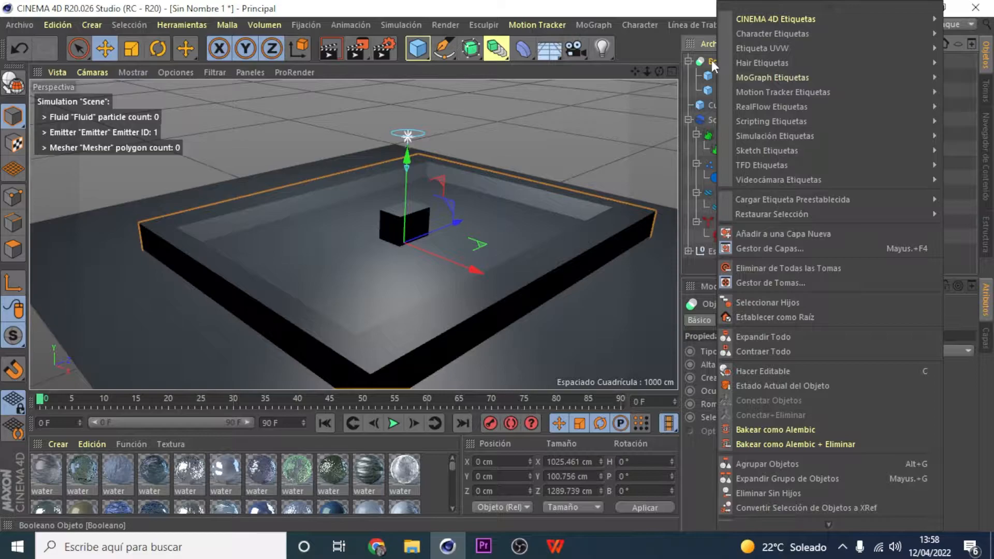
pyautogui.click(711, 62)
pyautogui.click(792, 74)
pyautogui.rightClick(719, 61)
pyautogui.click(692, 2)
# Merge the Boolean and its child cubes into a new polygon object with Connect Objects.
pyautogui.middleClick(738, 60)
pyautogui.rightClick(738, 61)
pyautogui.click(818, 400)
# Add a RealFlow Collider tag to the merged basin and review its WetMap, Display and collision properties.
pyautogui.rightClick(728, 59)
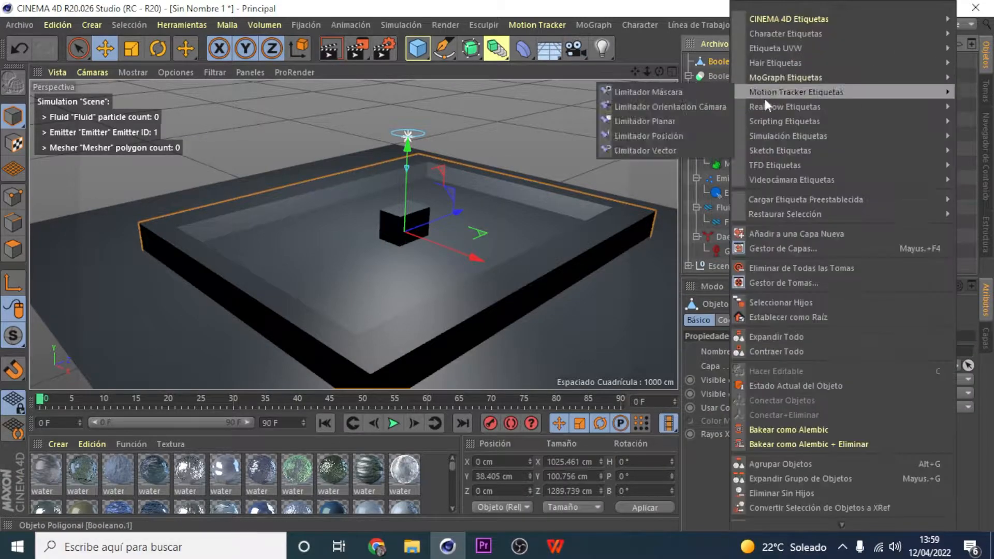
pyautogui.click(791, 60)
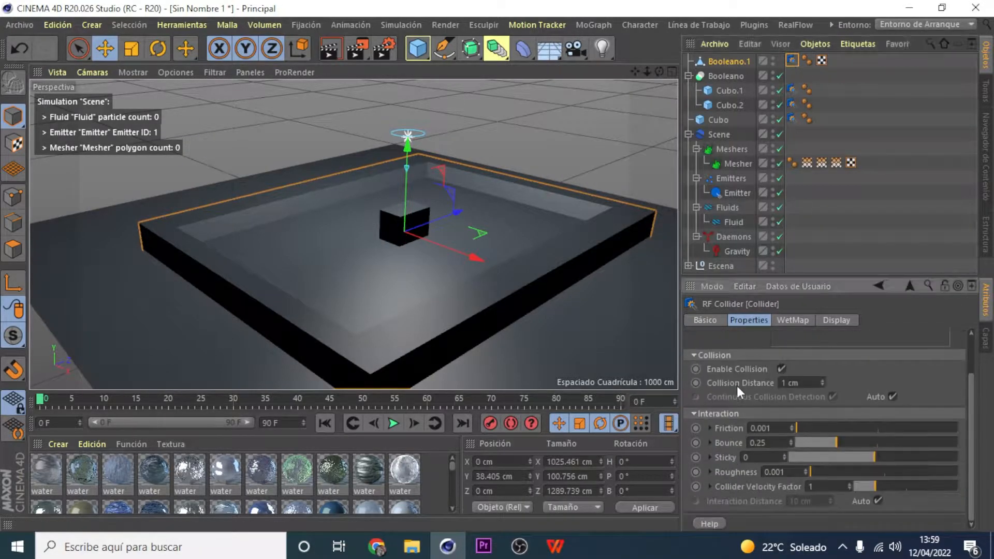
pyautogui.click(792, 320)
pyautogui.click(836, 320)
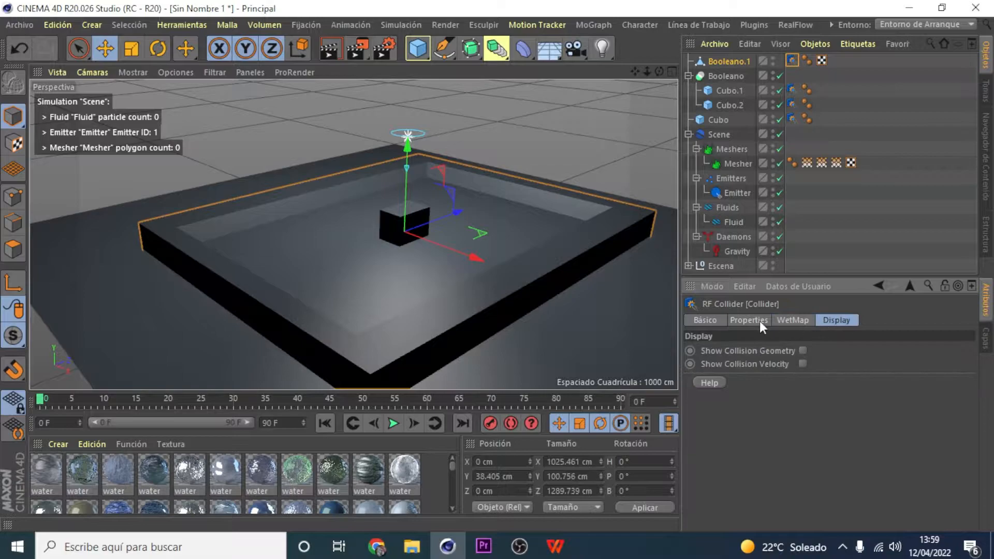
pyautogui.click(759, 321)
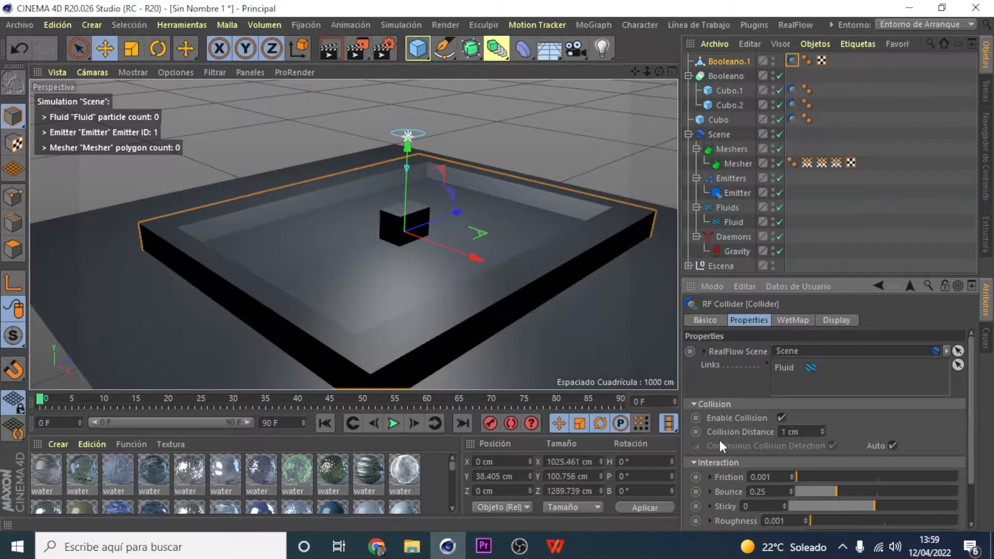
pyautogui.scroll(-2, 718, 437)
# Hide the original Boolean object and test the simulation playback.
pyautogui.click(392, 423)
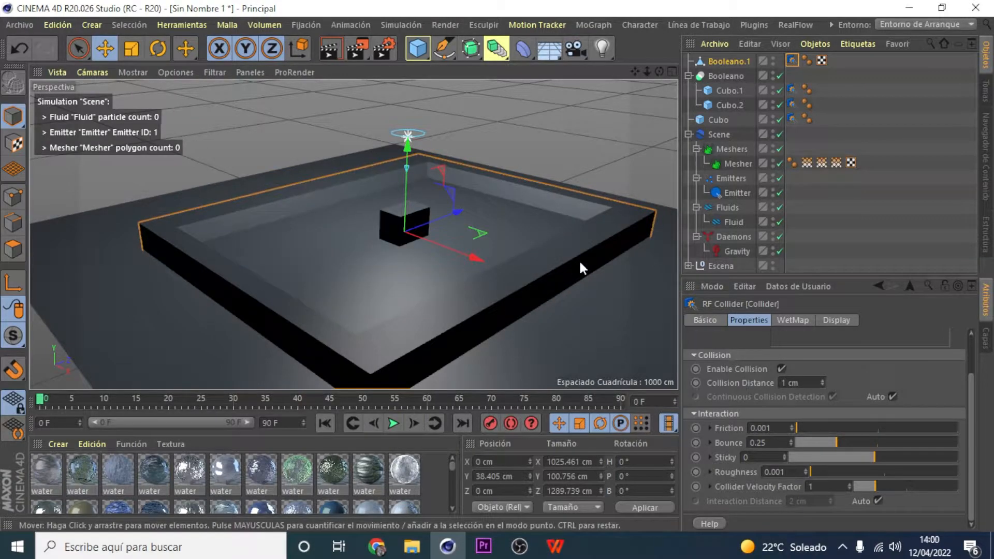
pyautogui.click(726, 75)
pyautogui.click(393, 423)
# Delete the Collider tags from the two cubes inside the Boolean and replay the simulation with a closer view of the basin.
pyautogui.click(792, 120)
pyautogui.click(792, 105)
pyautogui.keyDown('shift'); pyautogui.click(791, 89); pyautogui.keyUp('shift')
pyautogui.press('Delete')
pyautogui.click(394, 423)
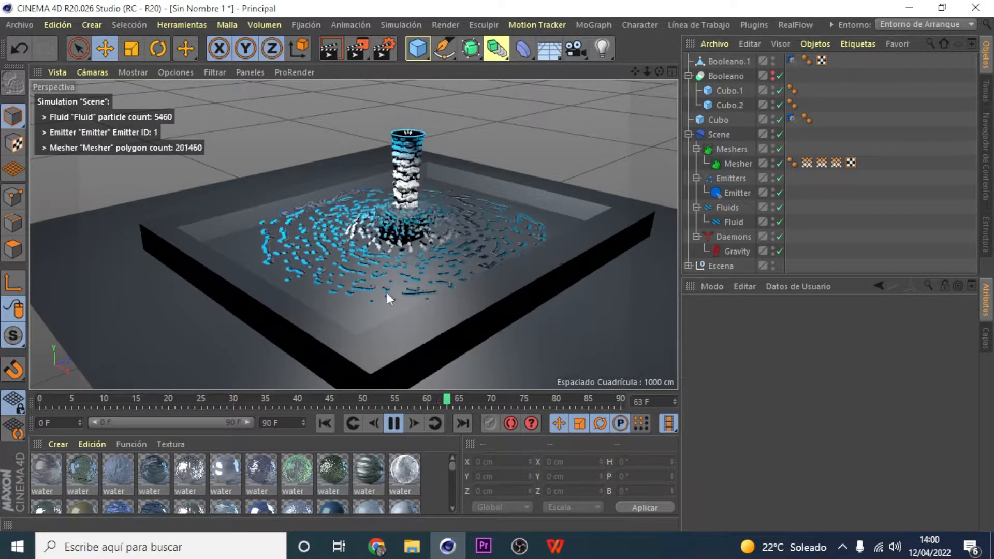
pyautogui.scroll(10, 465, 208)
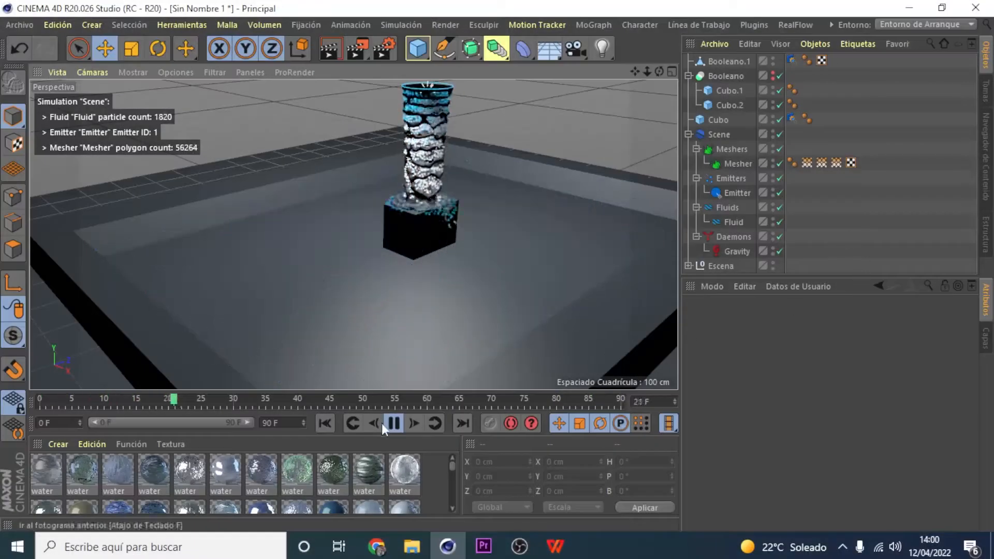
# Extend the timeline and its preview range to 170 frames and let the simulation play on.
pyautogui.doubleClick(279, 422)
pyautogui.write('170')
pyautogui.press('Return')
pyautogui.moveTo(176, 422); pyautogui.dragTo(250, 422)
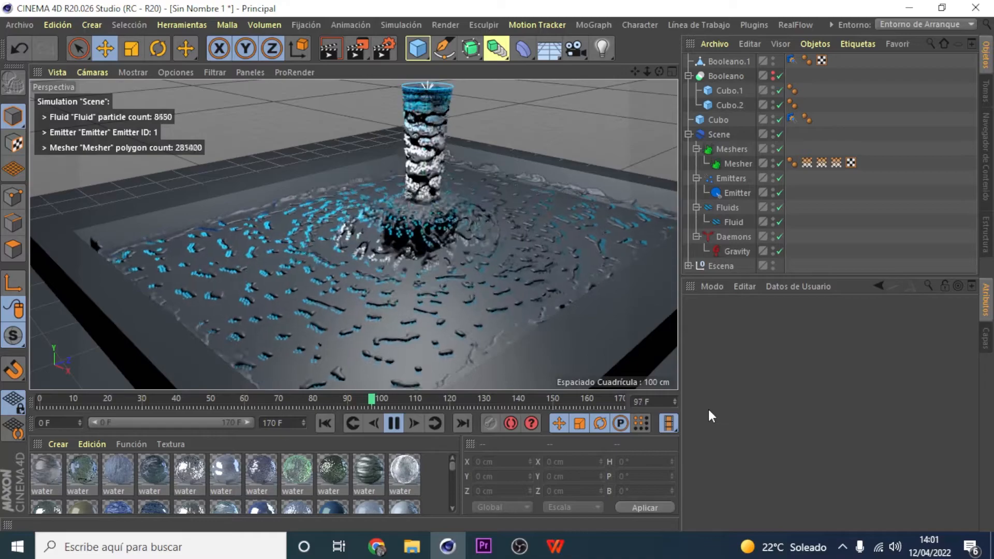
pyautogui.click(316, 290)
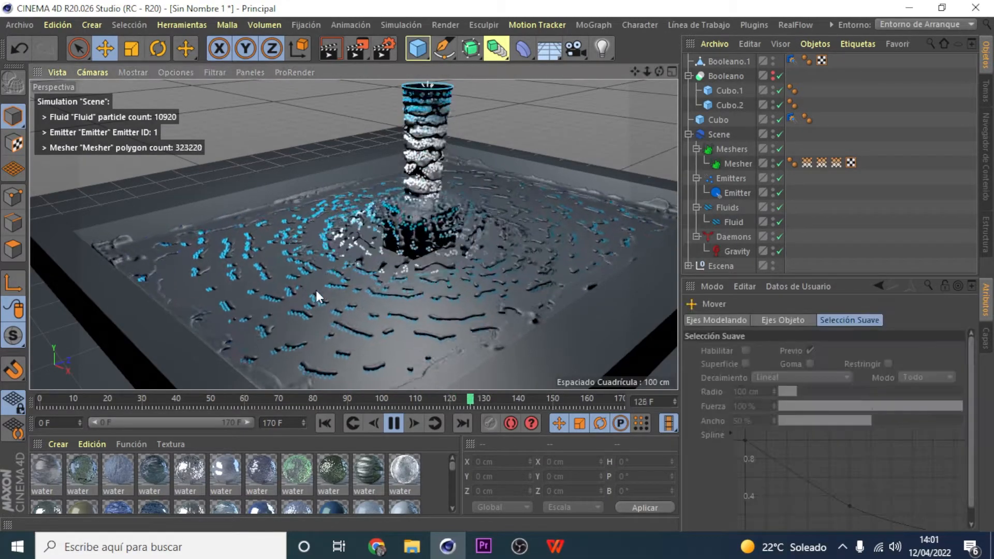
# Stop the simulation at frame 140 and render the view of the basin and fluid from different angles.
pyautogui.click(394, 422)
pyautogui.click(329, 49)
pyautogui.moveTo(659, 71); pyautogui.dragTo(580, 83)
pyautogui.scroll(3, 581, 303)
pyautogui.click(332, 49)
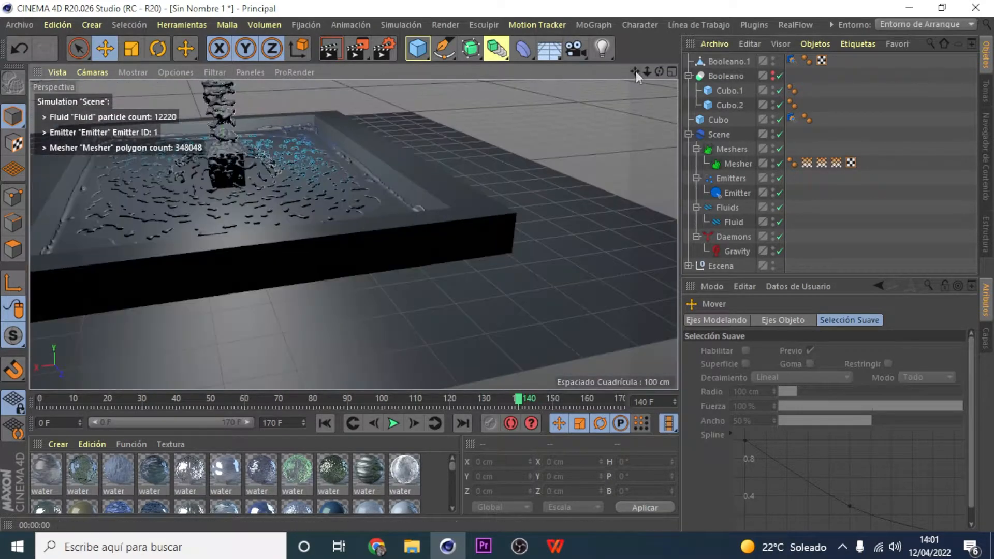
pyautogui.moveTo(635, 73); pyautogui.dragTo(759, 120)
pyautogui.scroll(2, 268, 194)
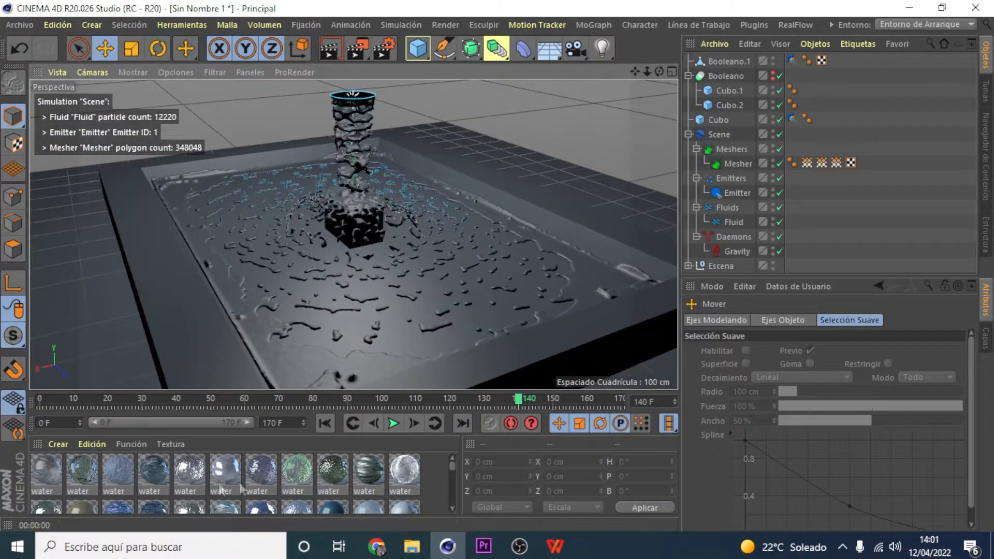
# Create a new default material, apply it to the merged basin and render the view.
pyautogui.doubleClick(433, 483)
pyautogui.moveTo(46, 470); pyautogui.dragTo(179, 341)
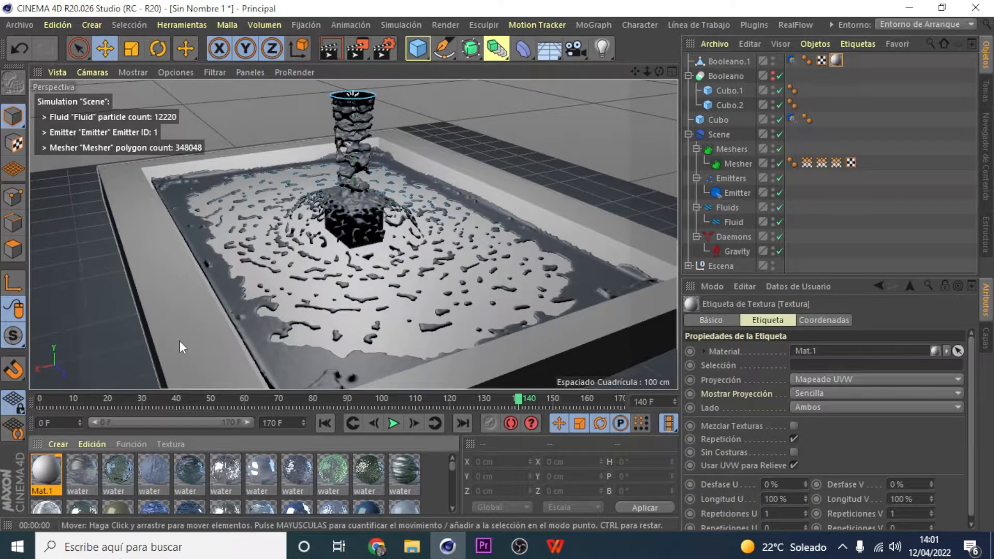
pyautogui.click(335, 48)
# Apply a dark blue water material to the Mesher and render the view from a closer angle.
pyautogui.click(265, 227)
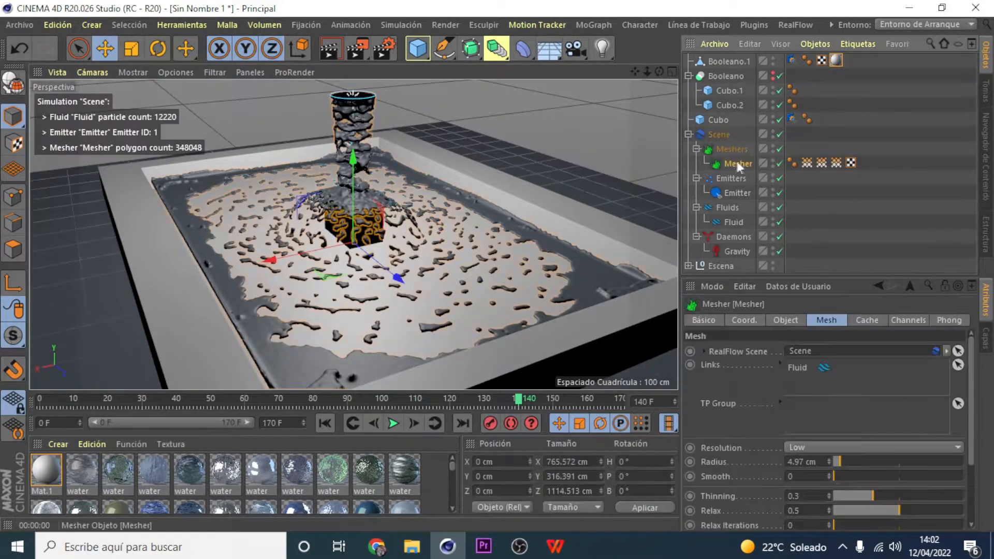
pyautogui.scroll(-1, 188, 486)
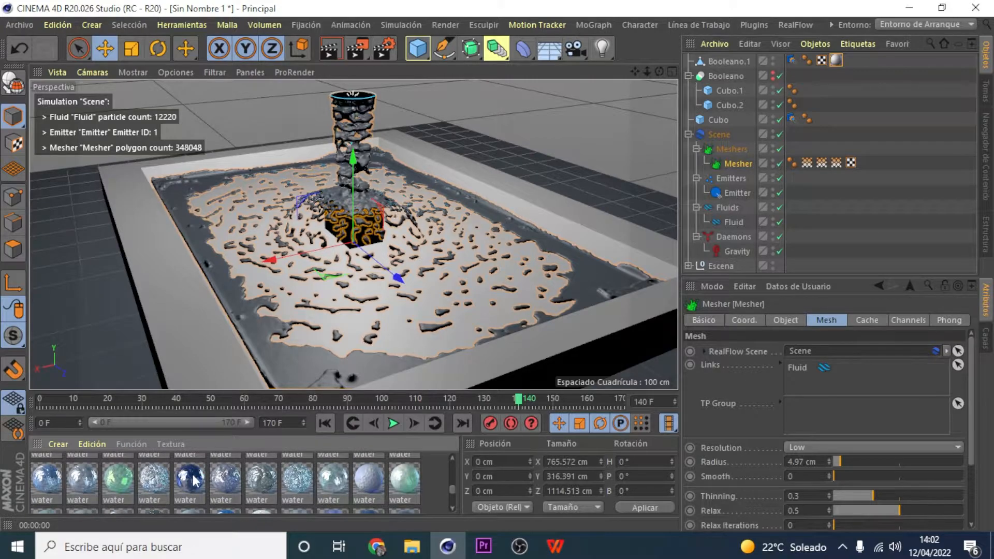
pyautogui.moveTo(194, 481); pyautogui.dragTo(377, 367)
pyautogui.moveTo(737, 161); pyautogui.dragTo(737, 163)
pyautogui.click(323, 47)
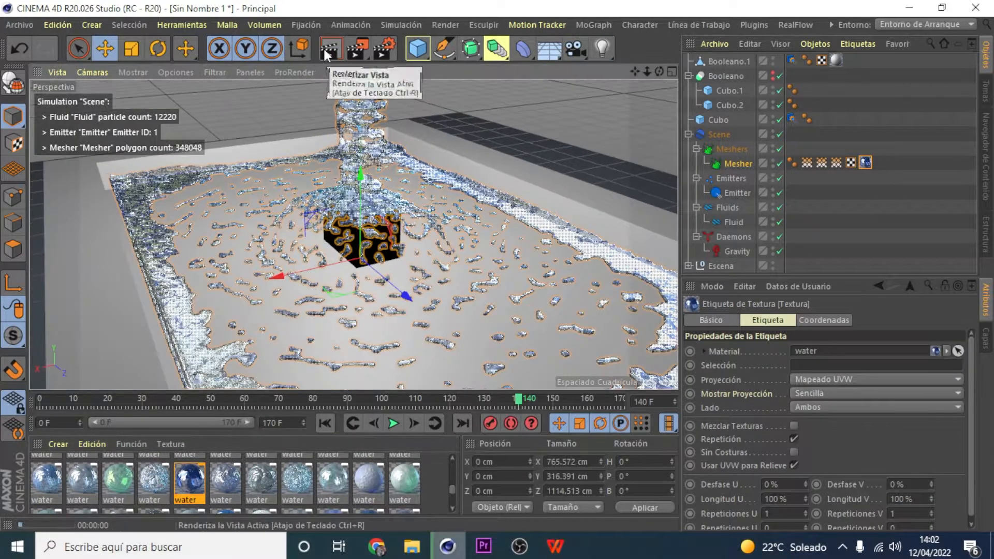
pyautogui.keyDown('alt'); pyautogui.moveTo(405, 217); pyautogui.dragTo(486, 217); pyautogui.keyUp('alt')
pyautogui.hotkey('ctrl', 'r')
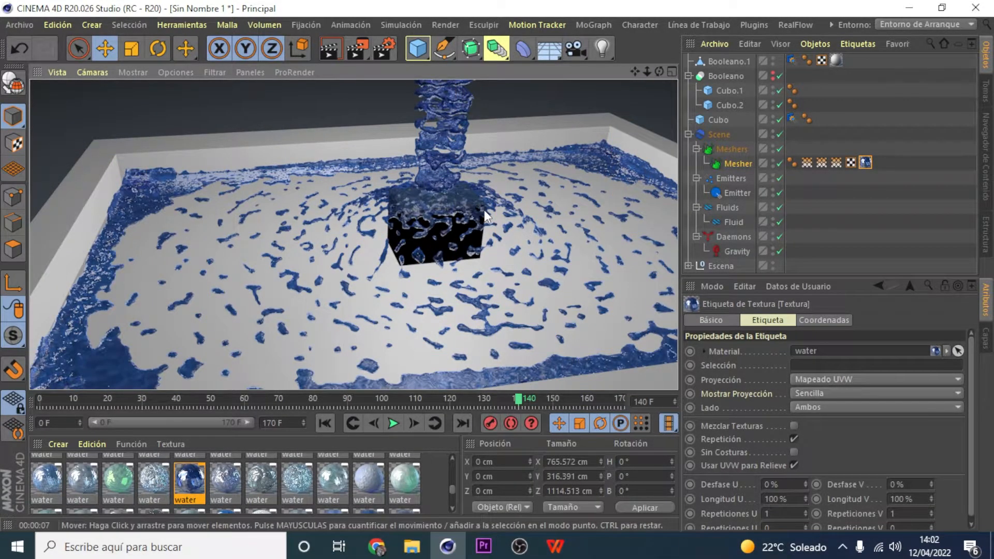
# Return to frame 0, raise the emitter to about 655 cm and enlarge it to about 475 by 391 cm.
pyautogui.scroll(-2, 483, 209)
pyautogui.keyDown('alt'); pyautogui.moveTo(484, 210); pyautogui.dragTo(413, 248, button='middle'); pyautogui.keyUp('alt')
pyautogui.click(324, 423)
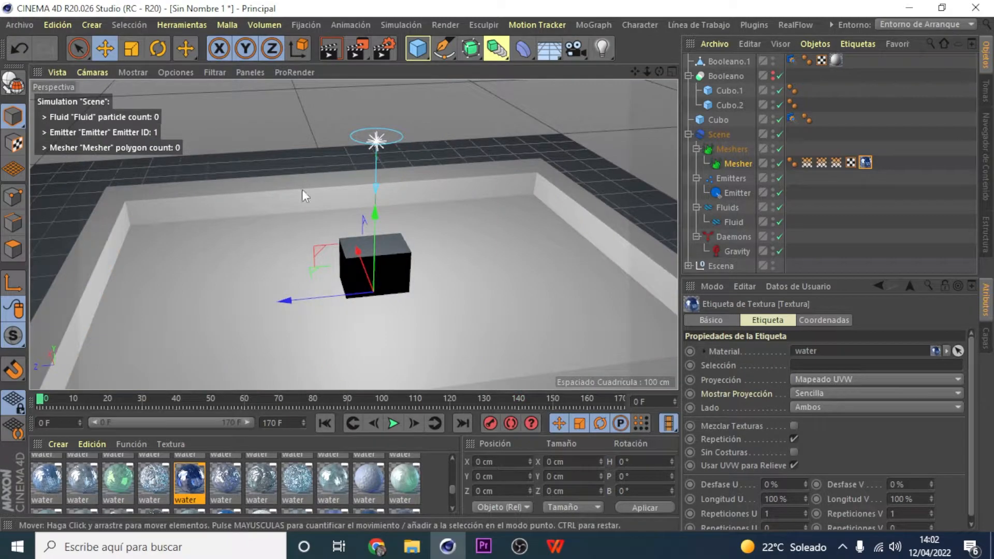
pyautogui.click(734, 193)
pyautogui.keyDown('alt'); pyautogui.moveTo(390, 141); pyautogui.dragTo(443, 152); pyautogui.keyUp('alt')
pyautogui.keyDown('alt'); pyautogui.moveTo(724, 85); pyautogui.dragTo(401, 79); pyautogui.keyUp('alt')
pyautogui.keyDown('alt'); pyautogui.moveTo(394, 190); pyautogui.dragTo(661, 77, button='right'); pyautogui.keyUp('alt')
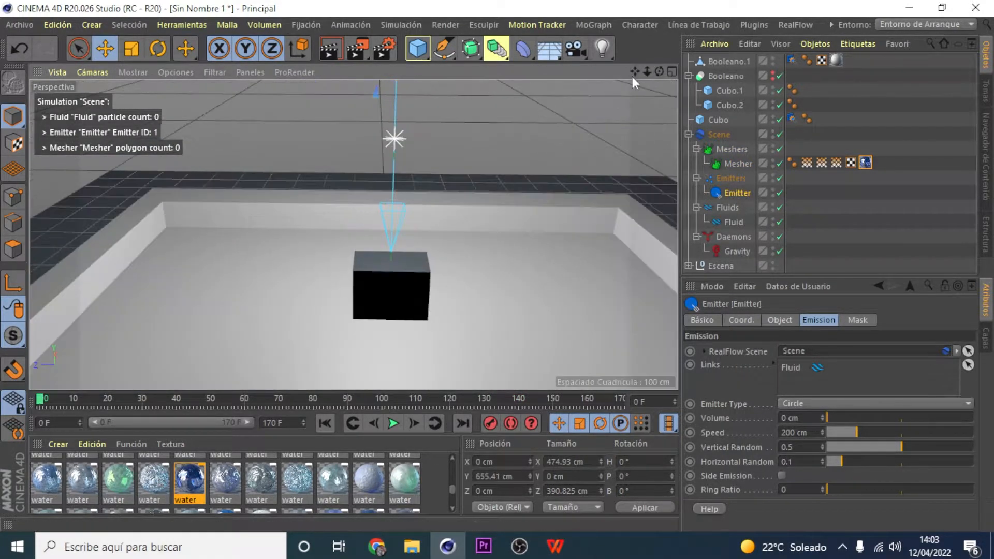
# Run the simulation with the larger emitter up to frame 100 and render the view.
pyautogui.moveTo(659, 72); pyautogui.dragTo(352, 235)
pyautogui.keyDown('alt'); pyautogui.moveTo(352, 235); pyautogui.dragTo(474, 225, button='middle'); pyautogui.keyUp('alt')
pyautogui.click(392, 423)
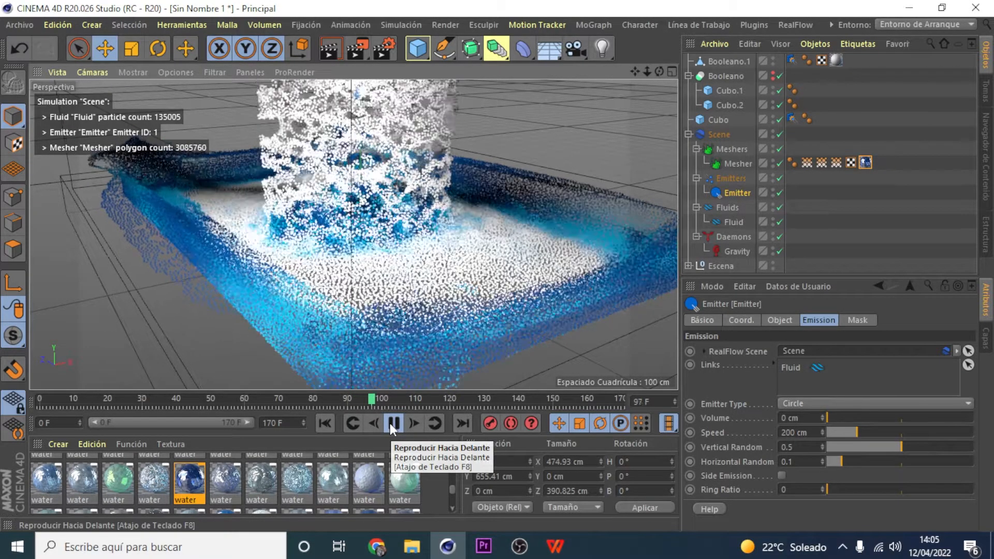
pyautogui.click(392, 423)
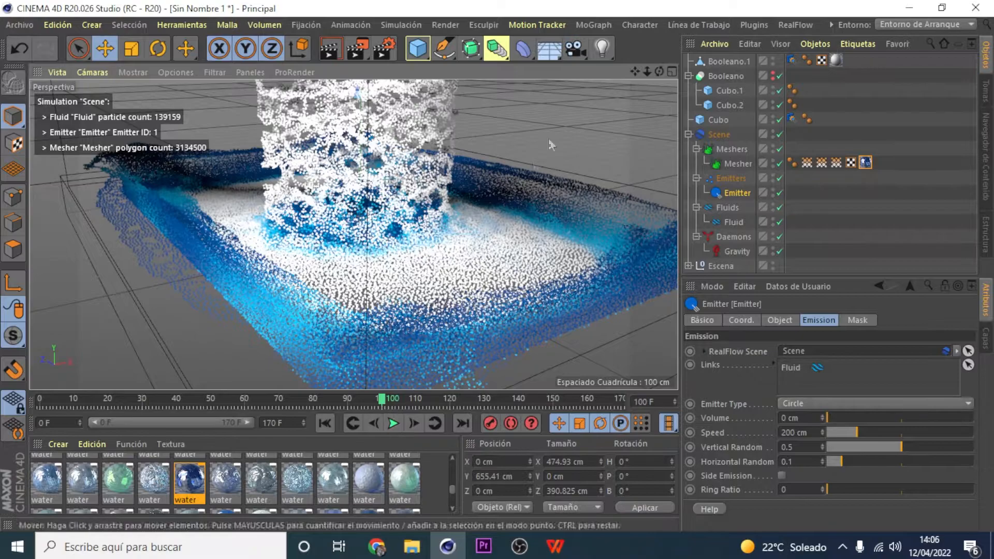
pyautogui.click(328, 50)
pyautogui.moveTo(659, 71); pyautogui.dragTo(629, 75)
# Expand the Escena group and add a Physical Sky (Cielo Físico) inside it.
pyautogui.doubleClick(710, 265)
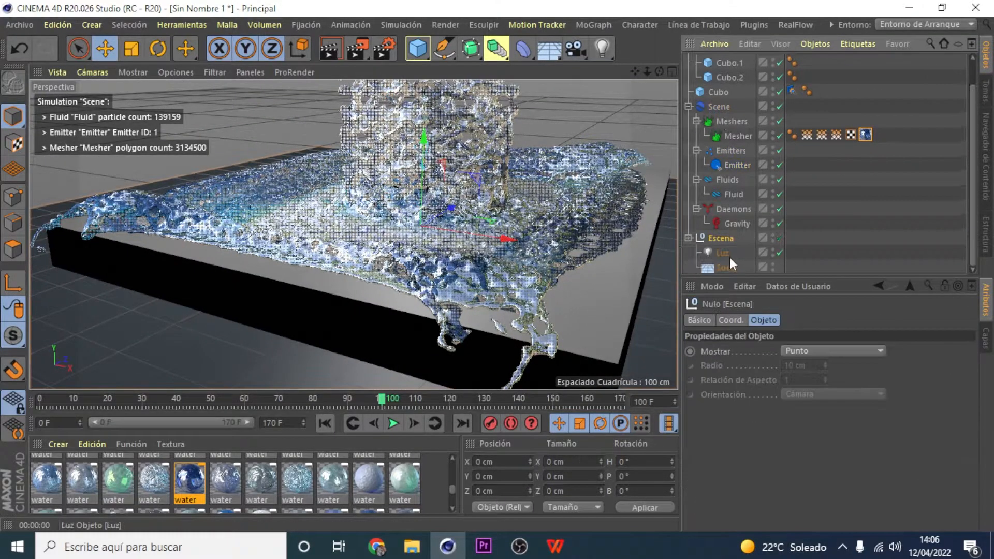
pyautogui.click(418, 48)
pyautogui.moveTo(549, 48); pyautogui.dragTo(724, 238)
# Enable the Physical Sky's atmosphere, clouds, fog (Niebla) and sky objects (Objetos del Cielo).
pyautogui.scroll(-3, 745, 414)
pyautogui.click(782, 440)
pyautogui.click(782, 465)
pyautogui.scroll(-1, 779, 476)
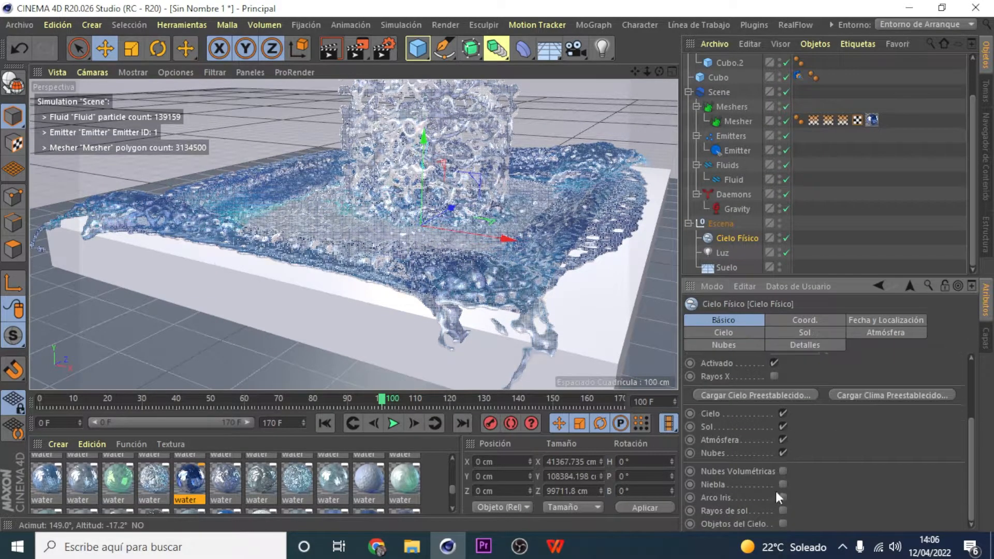
pyautogui.click(782, 484)
pyautogui.click(782, 523)
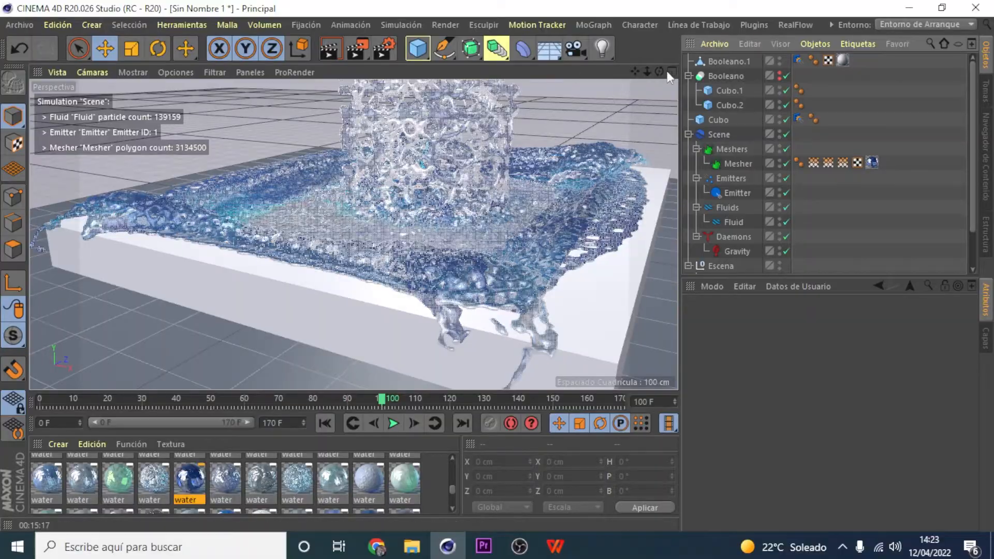
# Examine the meshed water in the basin from closer viewing angles.
pyautogui.moveTo(658, 71); pyautogui.dragTo(690, 44)
pyautogui.moveTo(658, 71); pyautogui.dragTo(756, 88)
pyautogui.moveTo(353, 235); pyautogui.dragTo(600, 101)
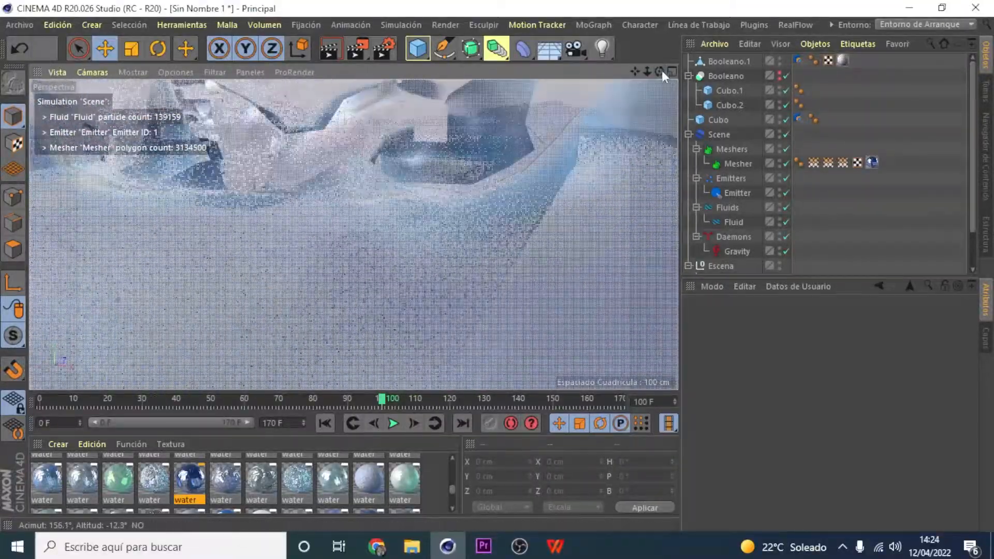
pyautogui.moveTo(664, 75); pyautogui.dragTo(422, 209)
pyautogui.moveTo(658, 71); pyautogui.dragTo(353, 235)
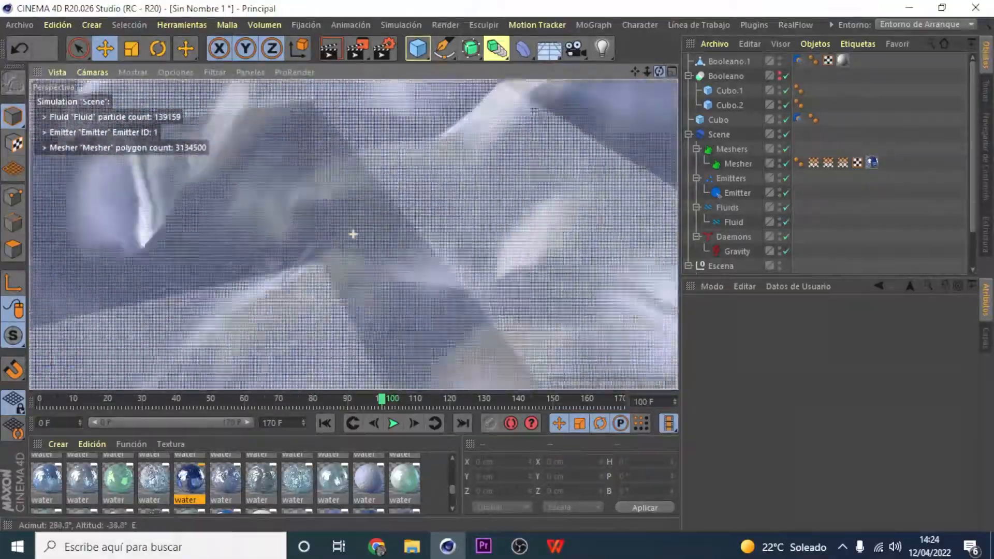